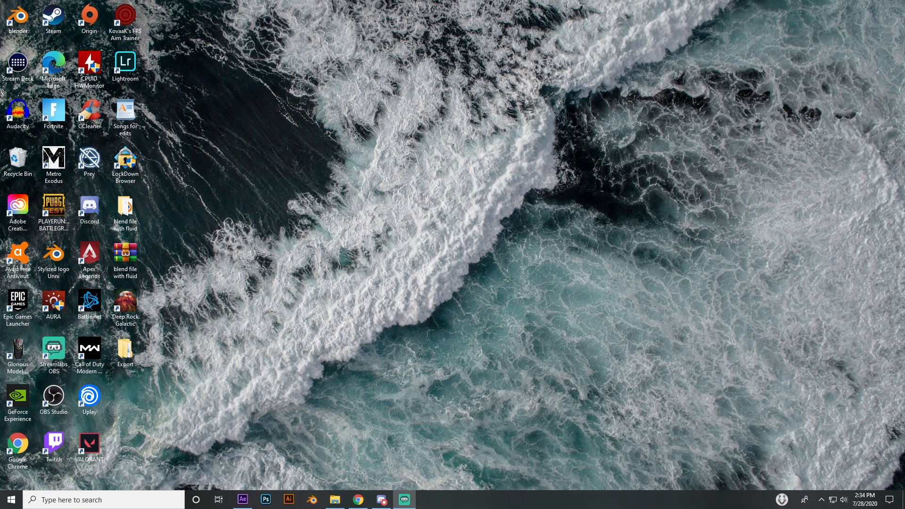
# Play the end of the Team NorCal 50k Subscriber Teamtage video in Chrome to examine its logo transition, and close the browser.
pyautogui.click(359, 495)
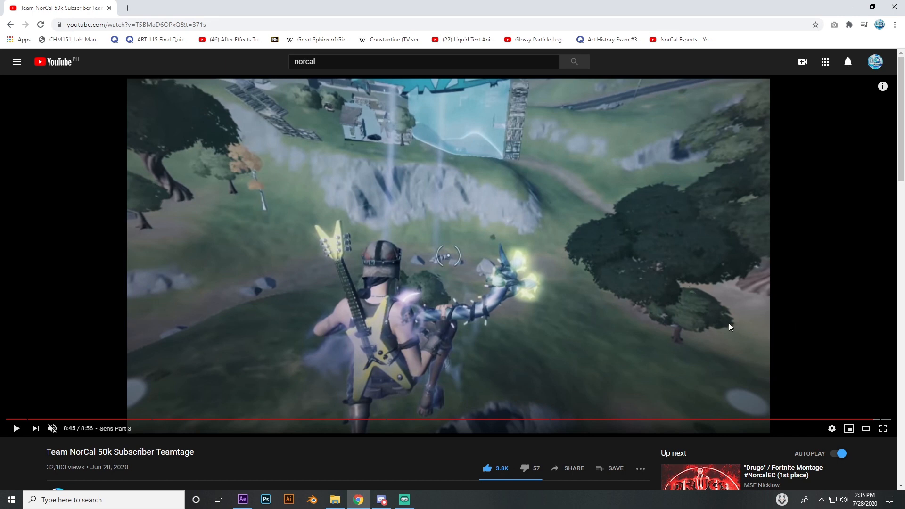
pyautogui.click(664, 256)
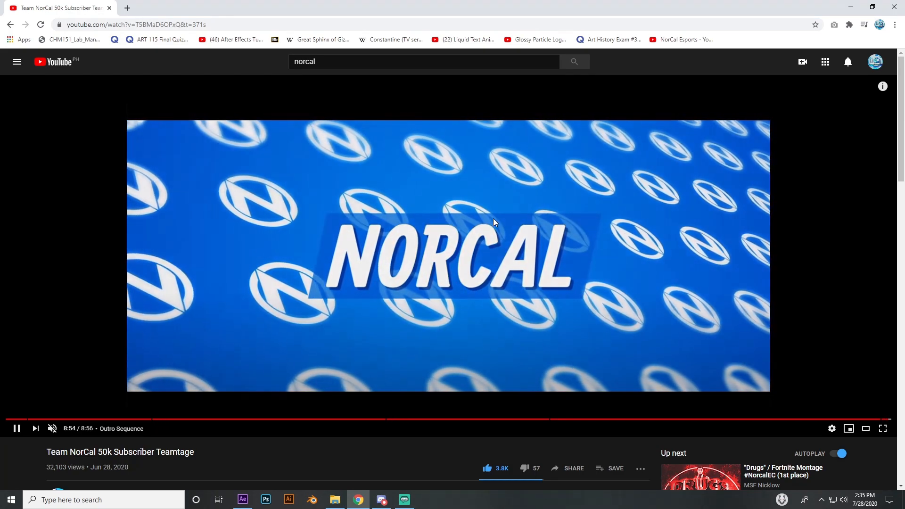
pyautogui.click(493, 219)
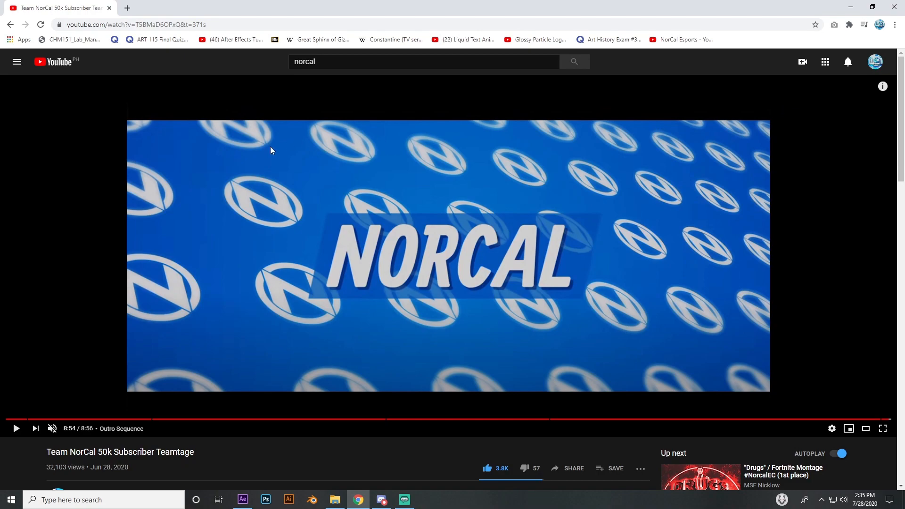
pyautogui.click(892, 7)
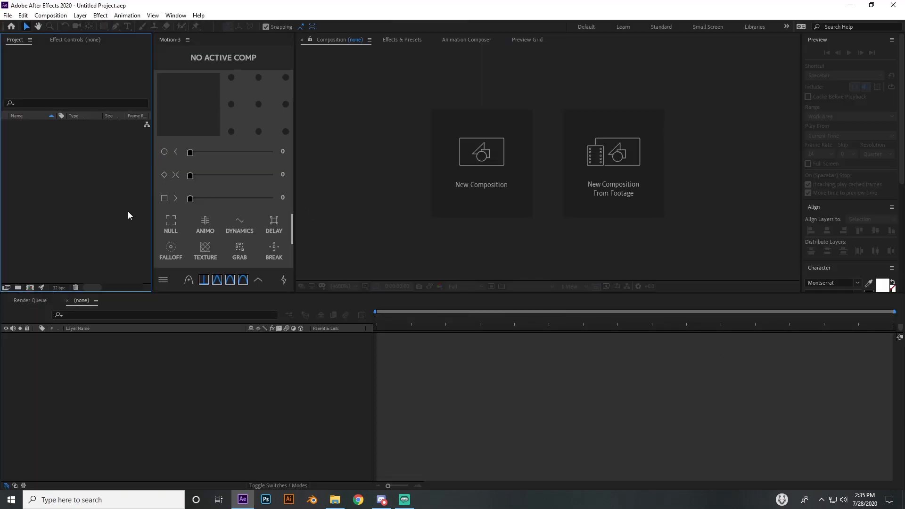
# Import the NorCal-Black-Logo image from the NorCal Branding folder into the After Effects project.
pyautogui.click(335, 500)
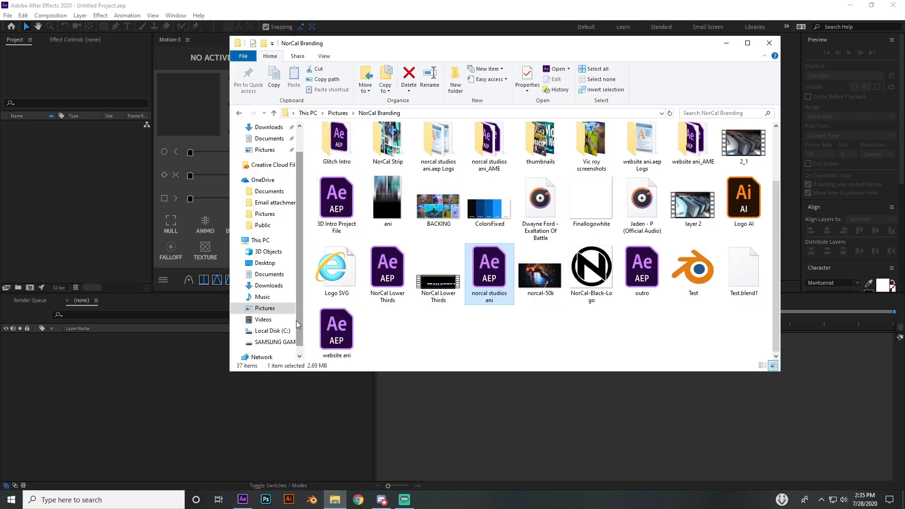
pyautogui.moveTo(590, 278); pyautogui.dragTo(102, 229)
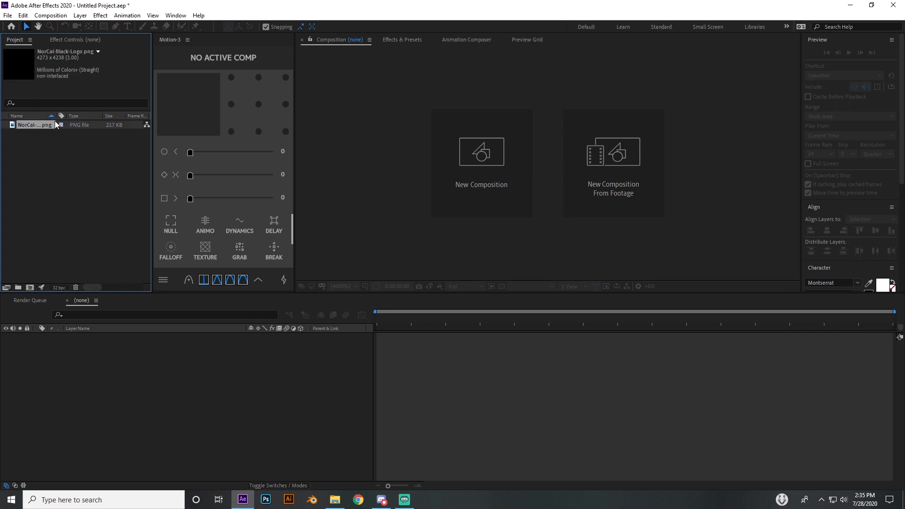
# Create a new composition with its duration set to 10 seconds.
pyautogui.click(30, 288)
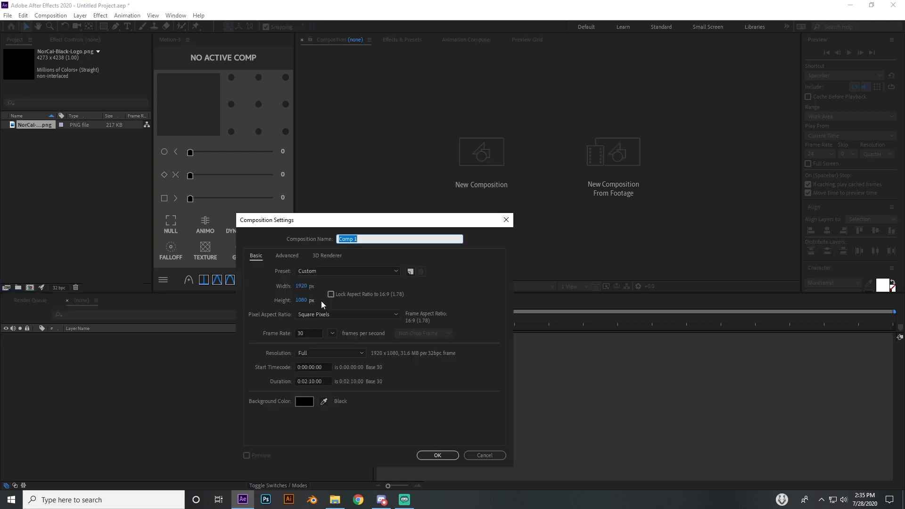
pyautogui.click(309, 381)
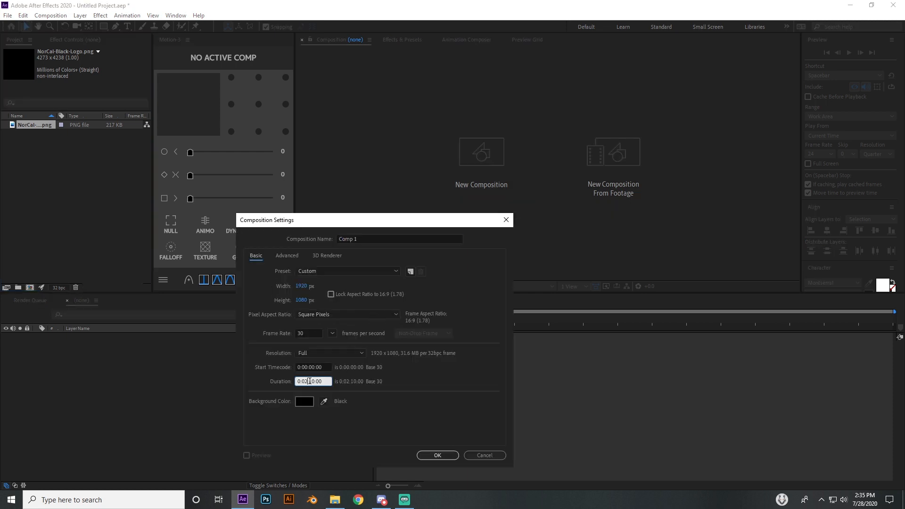
pyautogui.press('BackSpace')
pyautogui.write('0')
pyautogui.press('Return')
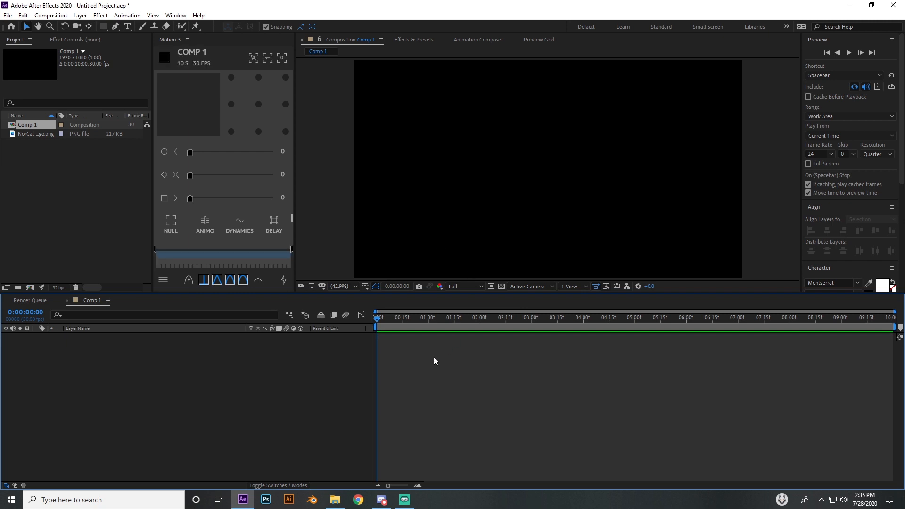
# Turn on the transparency grid in the composition viewer.
pyautogui.click(502, 289)
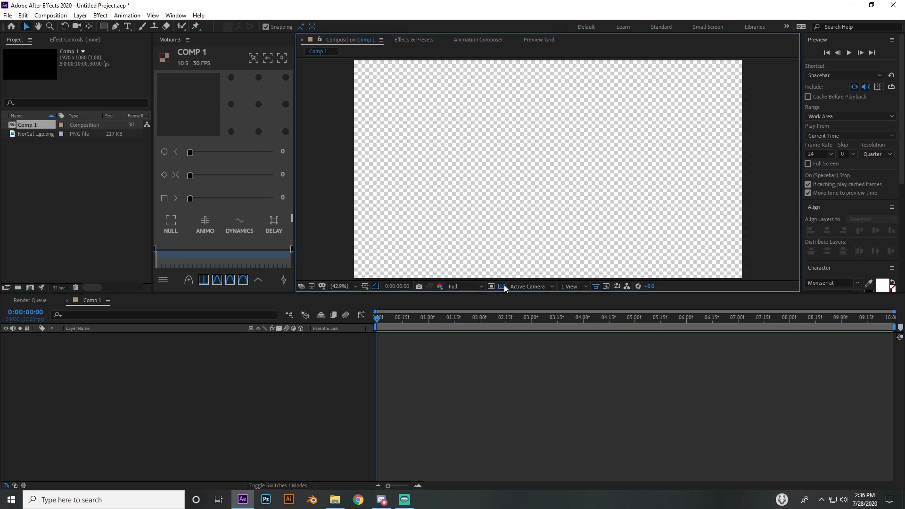
pyautogui.click(502, 286)
pyautogui.click(502, 286)
# Add NorCal-Black-Logo.png to the composition as a layer and scale it down to 9%.
pyautogui.moveTo(33, 135); pyautogui.dragTo(83, 344)
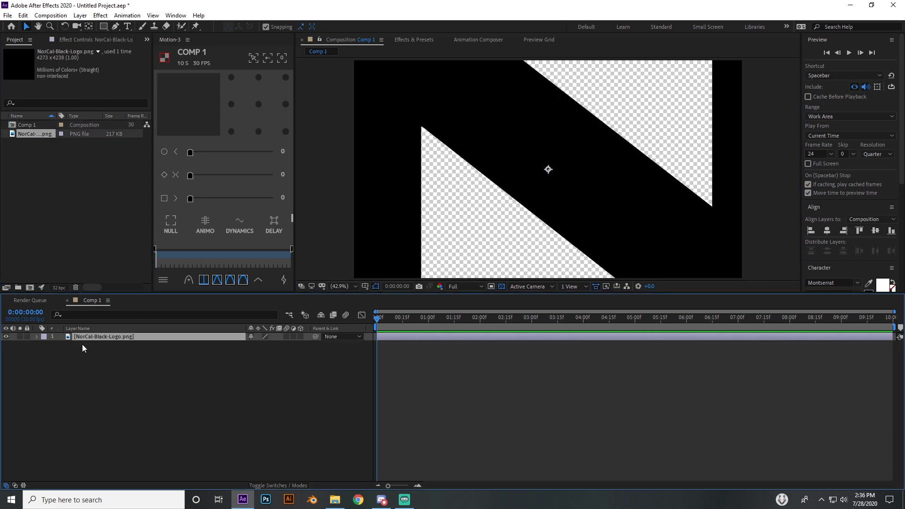
pyautogui.press('s')
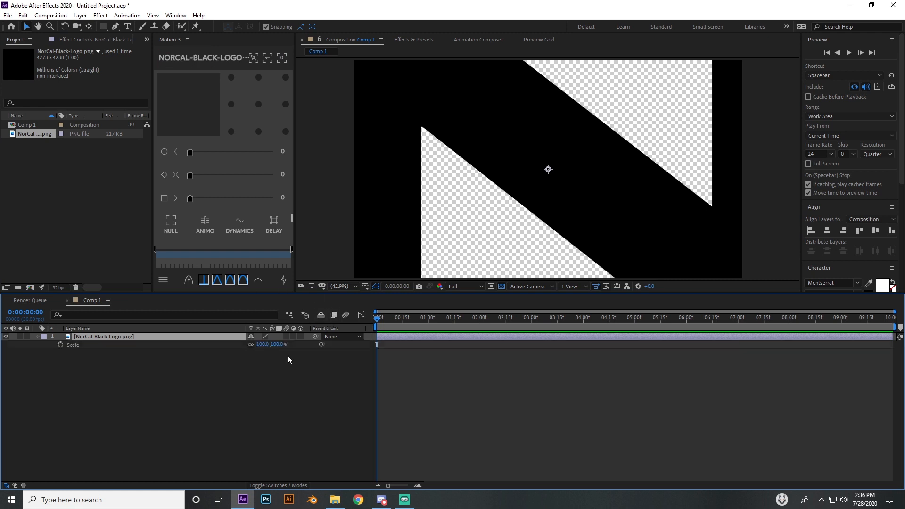
pyautogui.moveTo(264, 345); pyautogui.dragTo(238, 346)
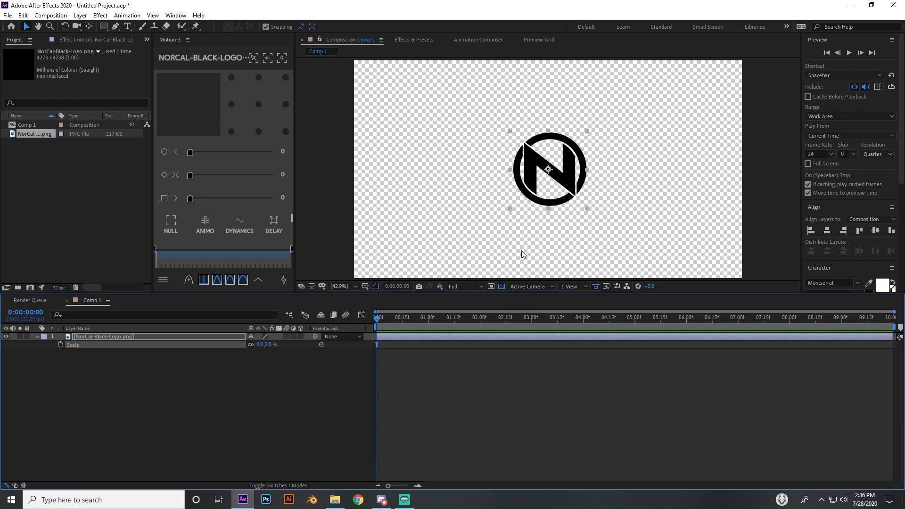
pyautogui.click(493, 397)
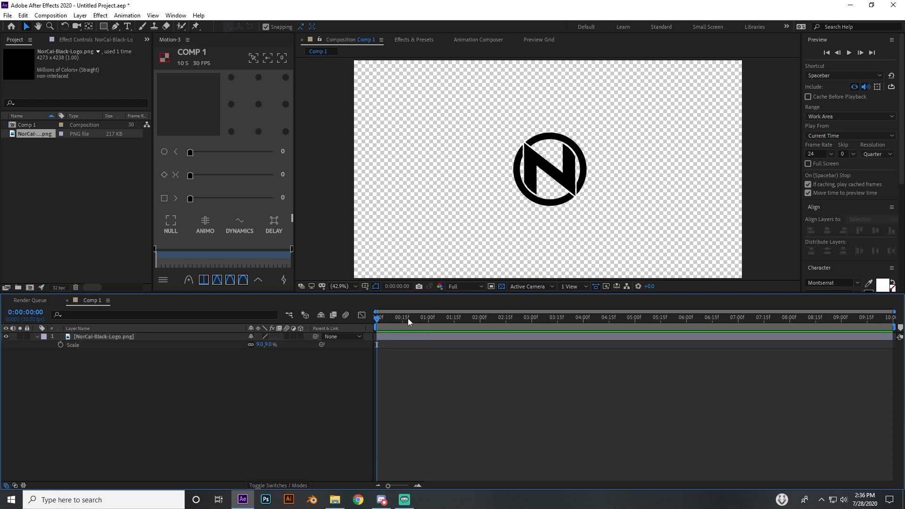
# Keyframe the logo's scale at 9% at 0:00:01:14 and at a smaller value on the first frame.
pyautogui.moveTo(408, 318); pyautogui.dragTo(452, 319)
pyautogui.click(60, 344)
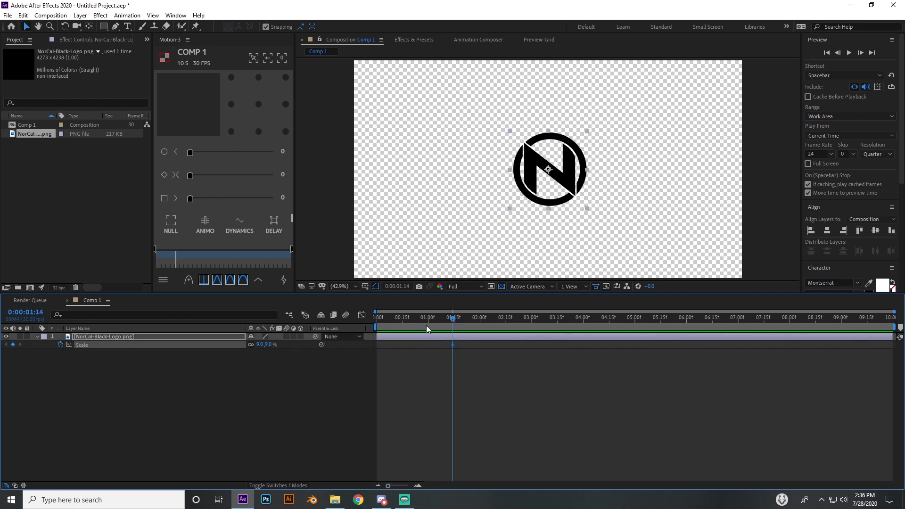
pyautogui.press('Home')
pyautogui.click(266, 345)
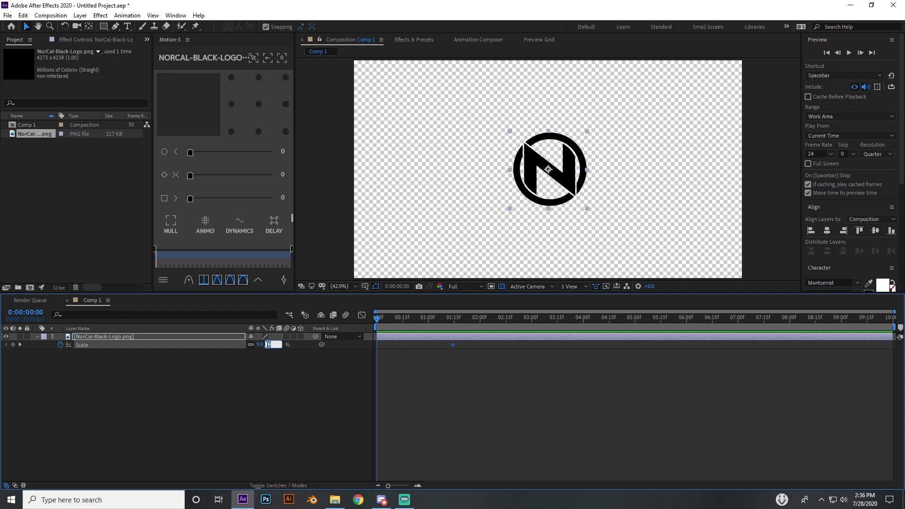
pyautogui.write('4.9')
pyautogui.press('Return')
# Add a 493% scale keyframe to the logo at 0:00:04:01 and scrub back to 0:00:01:14.
pyautogui.moveTo(377, 319); pyautogui.dragTo(585, 320)
pyautogui.moveTo(268, 345); pyautogui.dragTo(499, 342)
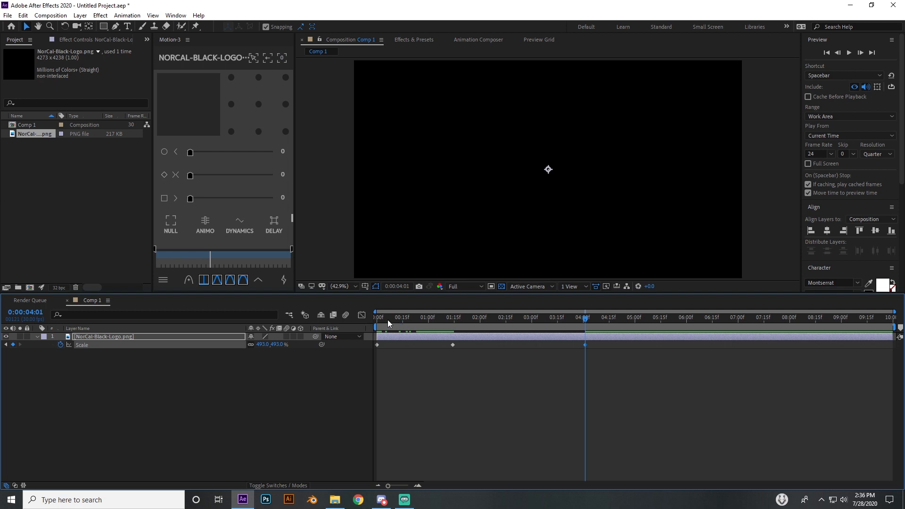
pyautogui.moveTo(388, 319); pyautogui.dragTo(453, 309)
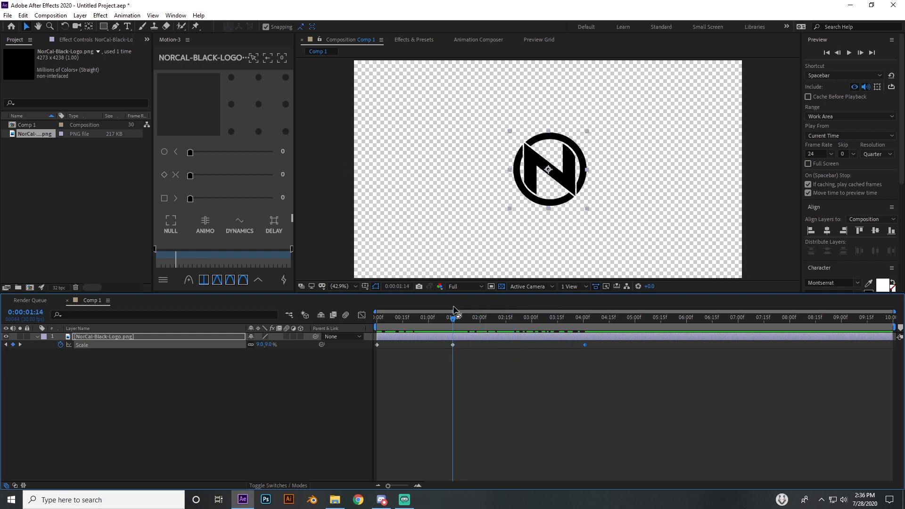
# Show the blending mode and track matte columns in the timeline.
pyautogui.click(415, 339)
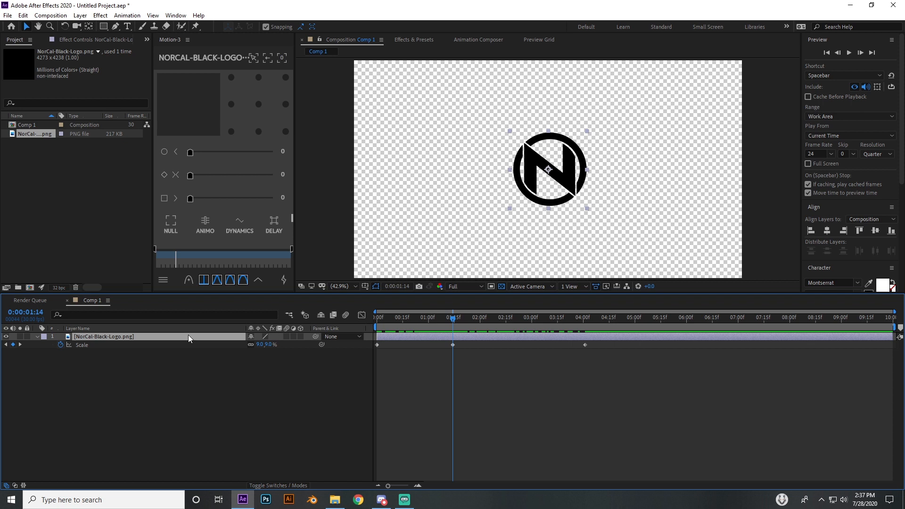
pyautogui.click(264, 485)
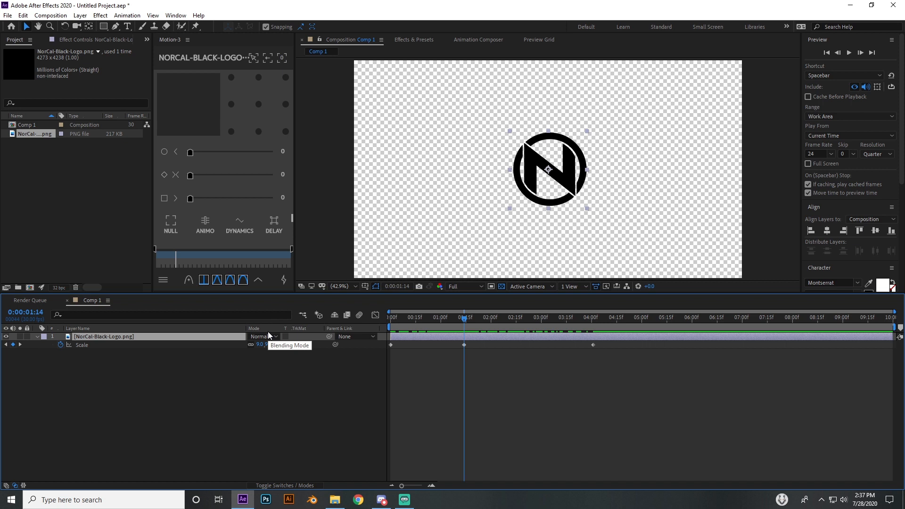
pyautogui.click(140, 371)
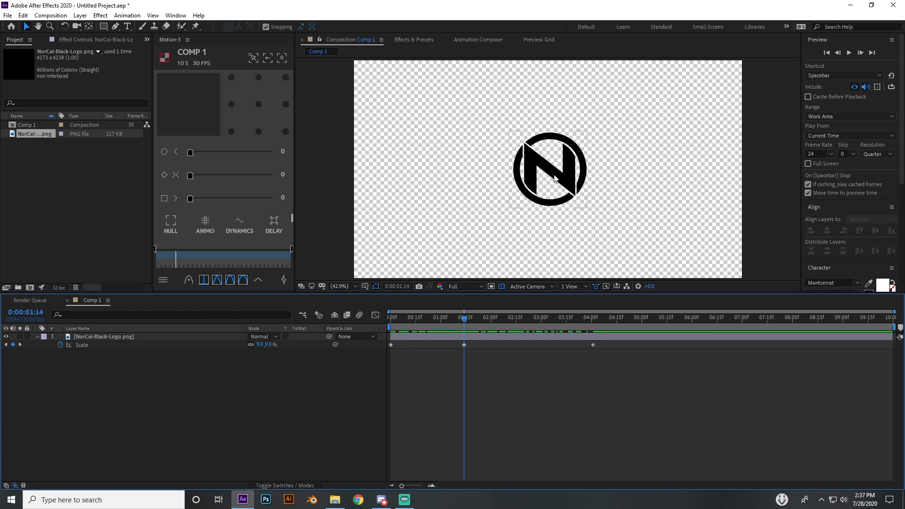
# Create a red (FF0000) solid layer and place it beneath the logo layer.
pyautogui.click(37, 337)
pyautogui.hotkey('ctrl', 'y')
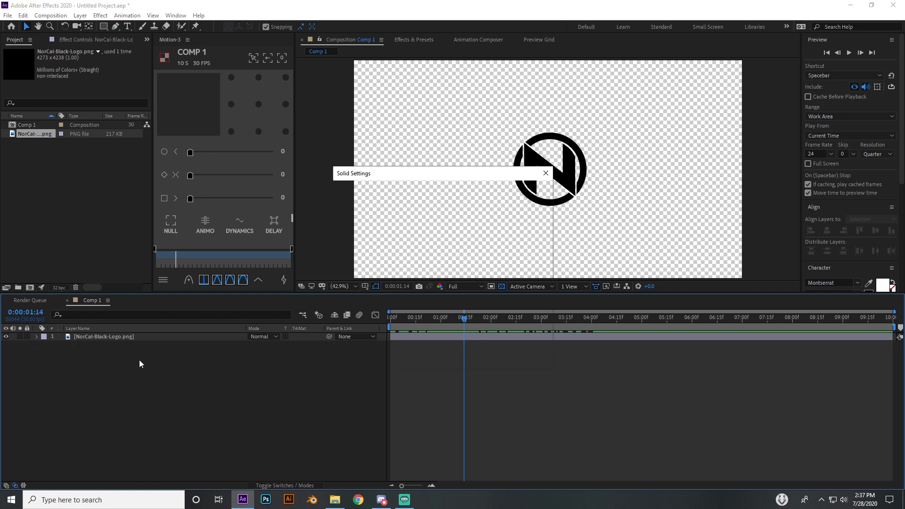
pyautogui.click(438, 330)
pyautogui.click(460, 307)
pyautogui.moveTo(460, 307); pyautogui.dragTo(508, 281)
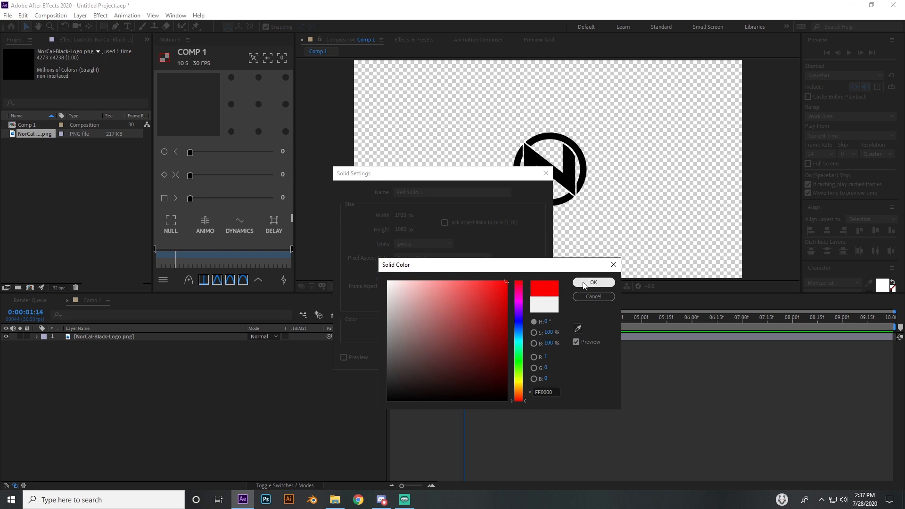
pyautogui.click(594, 281)
pyautogui.click(492, 358)
pyautogui.moveTo(212, 336); pyautogui.dragTo(147, 353)
# Set the red solid's track matte to Alpha Matte using the NorCal-Black-Logo layer.
pyautogui.click(233, 335)
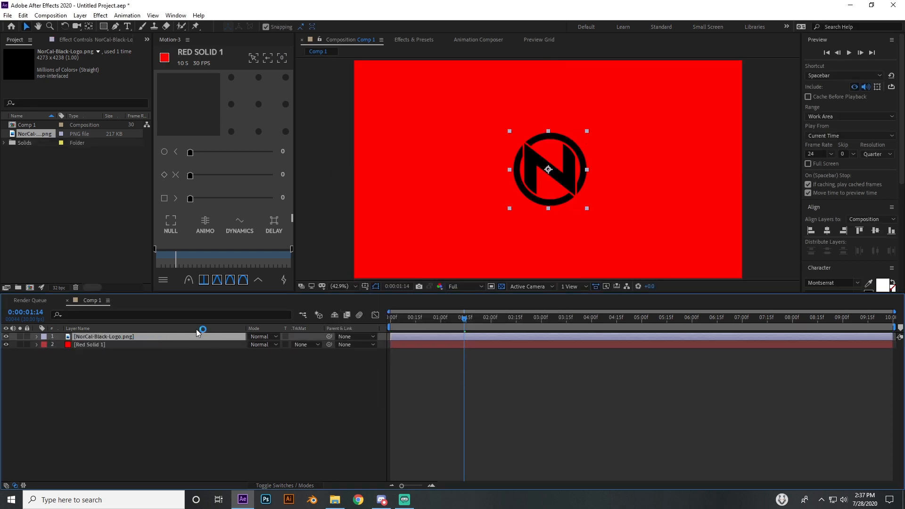
pyautogui.click(168, 342)
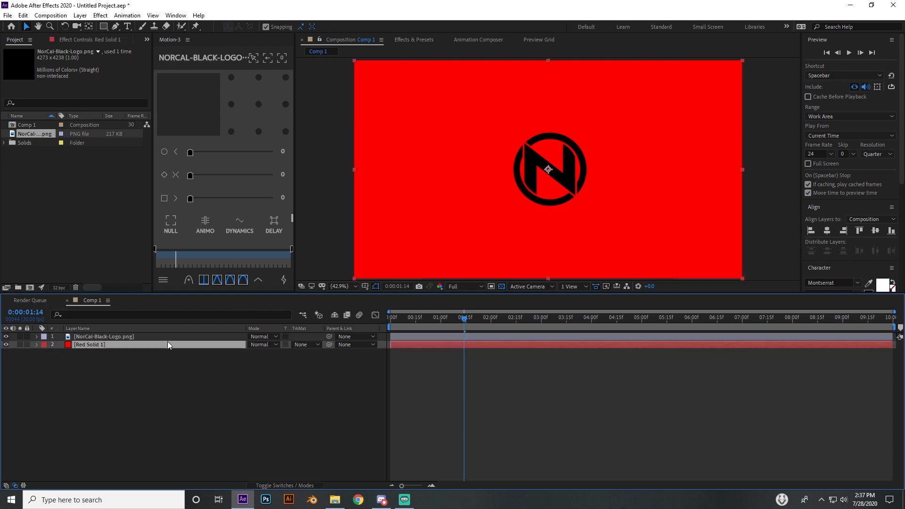
pyautogui.click(285, 485)
pyautogui.click(285, 486)
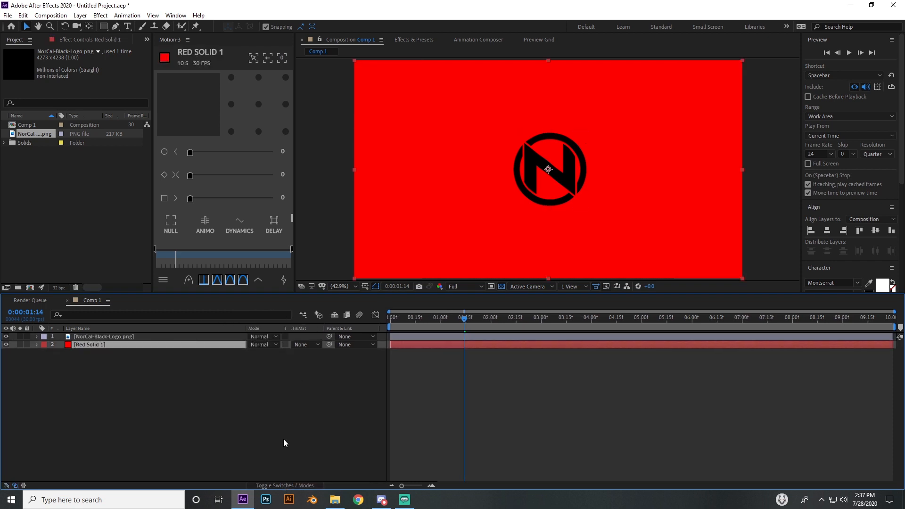
pyautogui.click(318, 344)
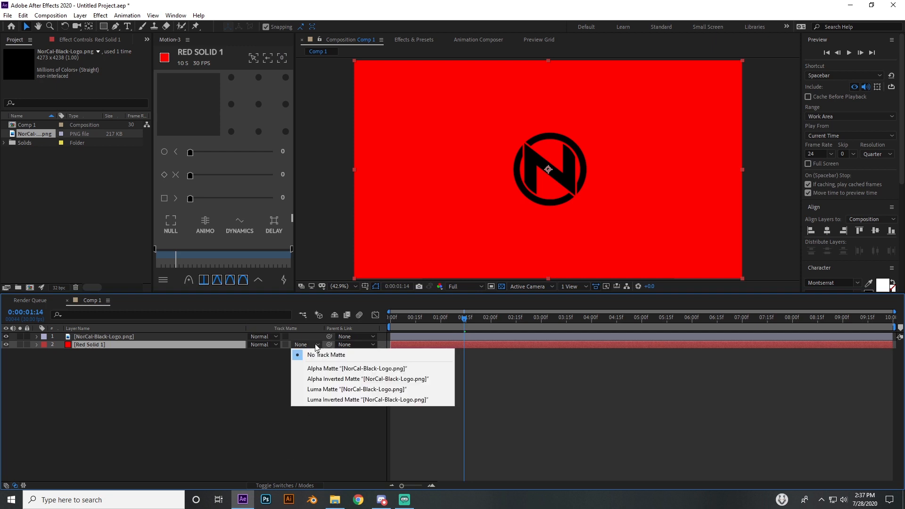
pyautogui.click(343, 368)
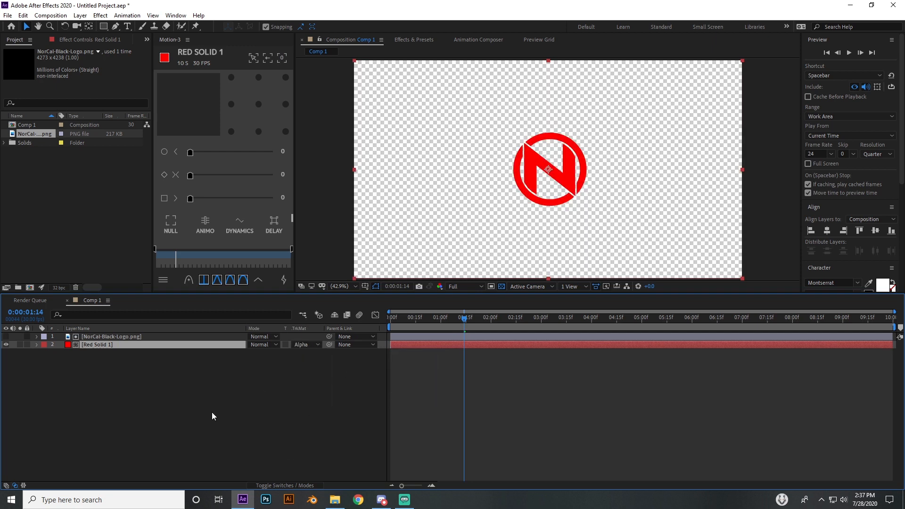
# Scrub through the timeline to review how the red logo grows until it fills the frame.
pyautogui.click(198, 403)
pyautogui.click(114, 346)
pyautogui.moveTo(396, 324); pyautogui.dragTo(615, 392)
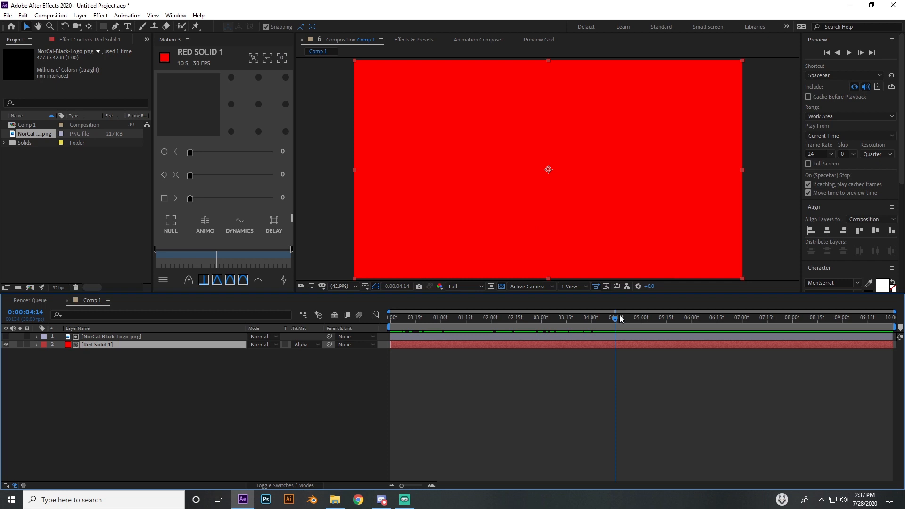
pyautogui.moveTo(615, 318); pyautogui.dragTo(456, 320)
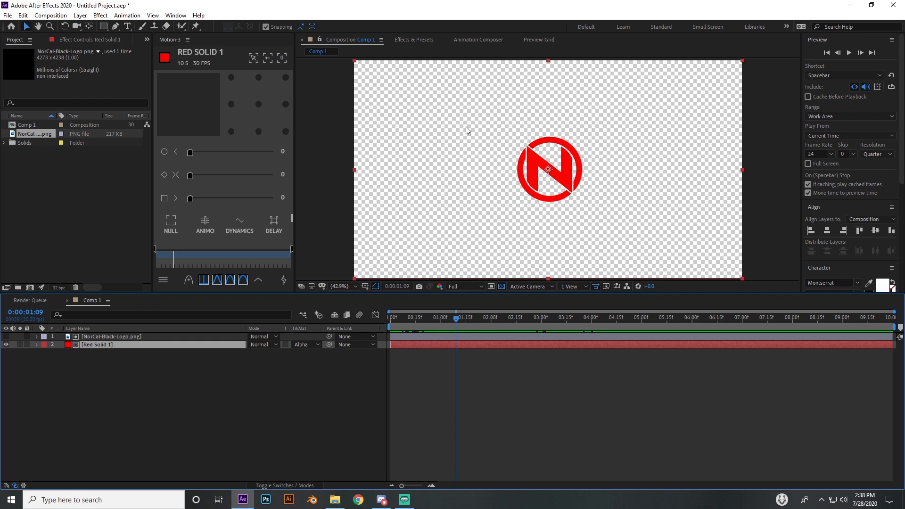
pyautogui.moveTo(456, 319); pyautogui.dragTo(446, 322)
pyautogui.moveTo(474, 311); pyautogui.dragTo(614, 311)
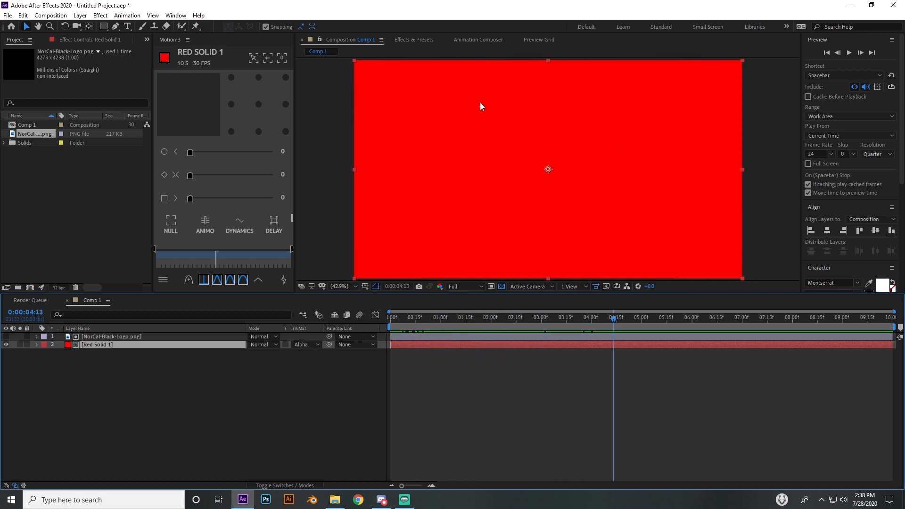
pyautogui.moveTo(431, 319); pyautogui.dragTo(460, 327)
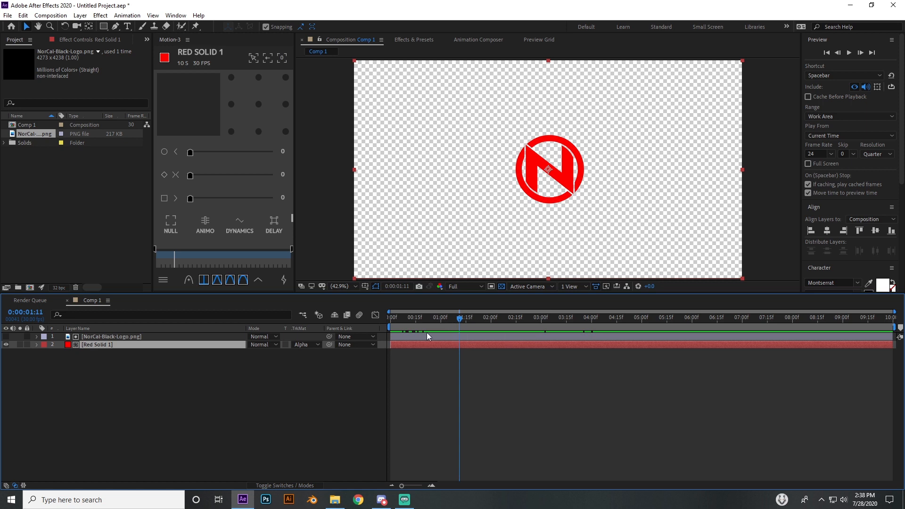
# Add Comp 1 to the render queue and set its output module format to QuickTime.
pyautogui.click(50, 15)
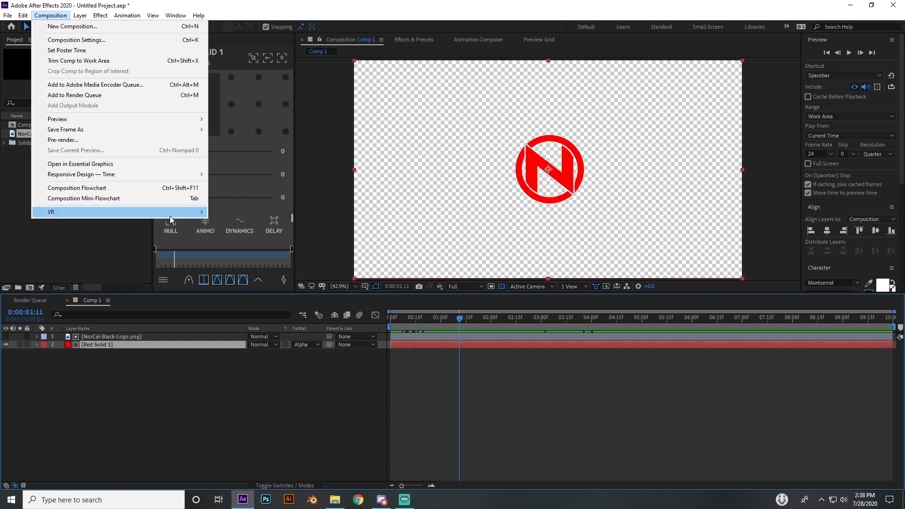
pyautogui.click(101, 96)
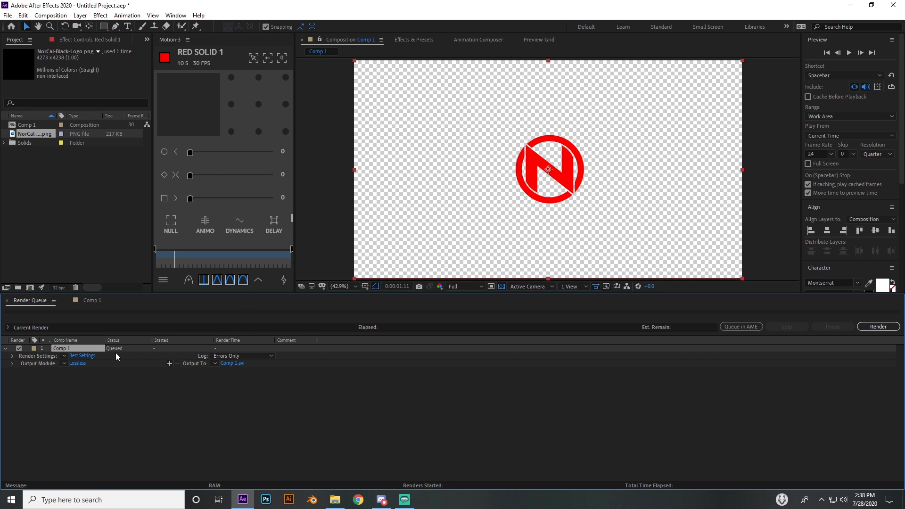
pyautogui.click(77, 363)
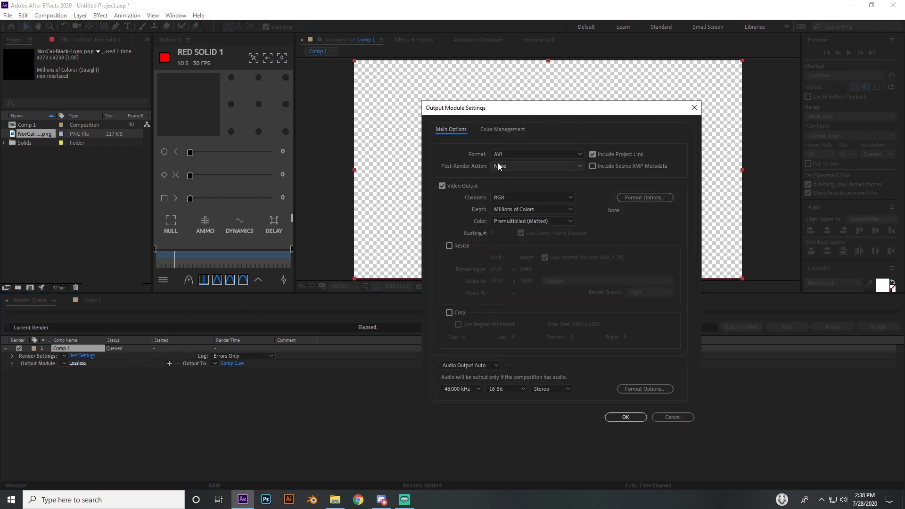
pyautogui.click(514, 154)
pyautogui.click(513, 176)
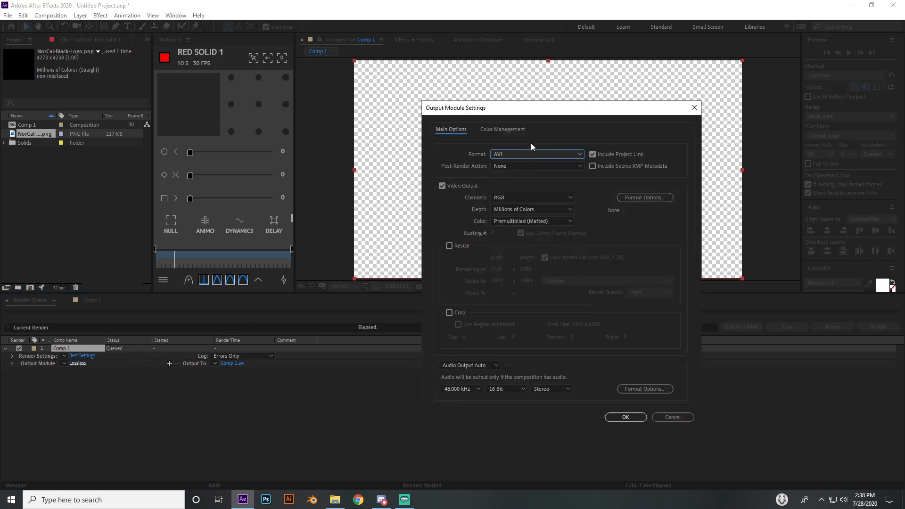
pyautogui.click(536, 154)
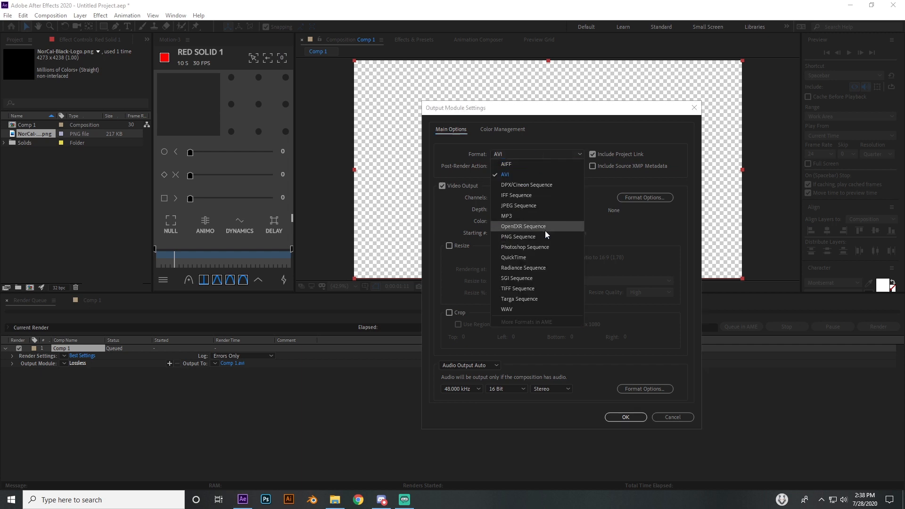
pyautogui.click(530, 253)
pyautogui.click(510, 198)
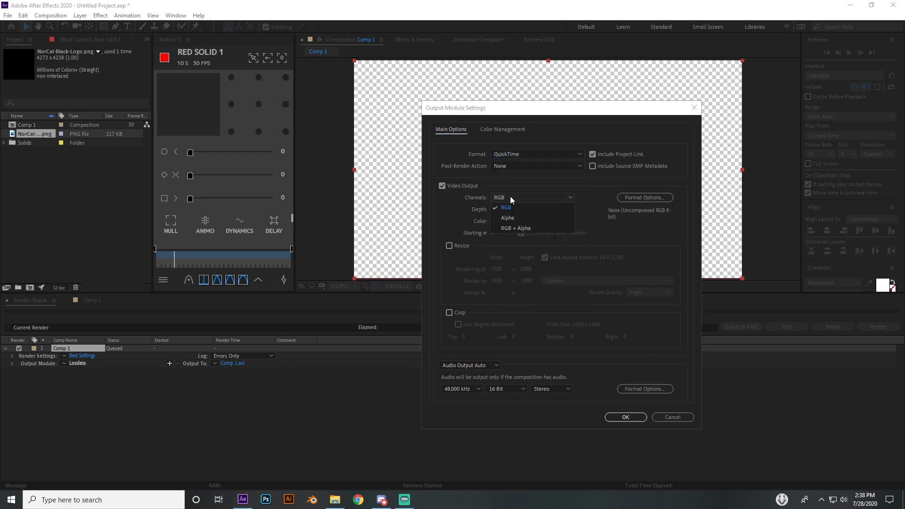
pyautogui.click(476, 207)
pyautogui.click(517, 155)
pyautogui.click(521, 256)
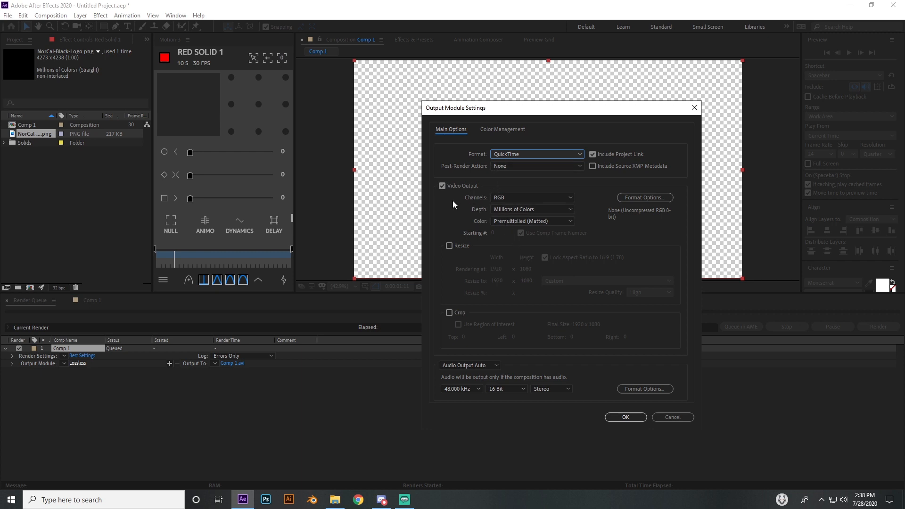
pyautogui.click(504, 154)
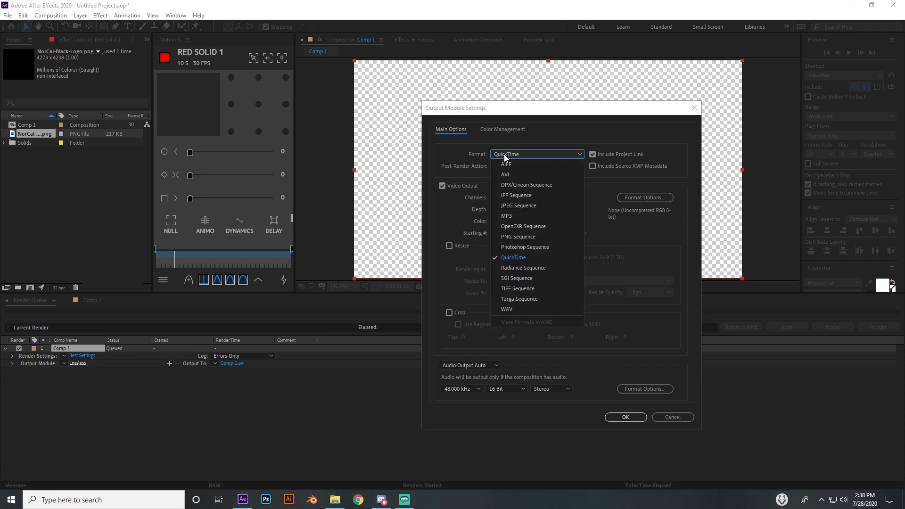
pyautogui.click(508, 171)
pyautogui.click(509, 154)
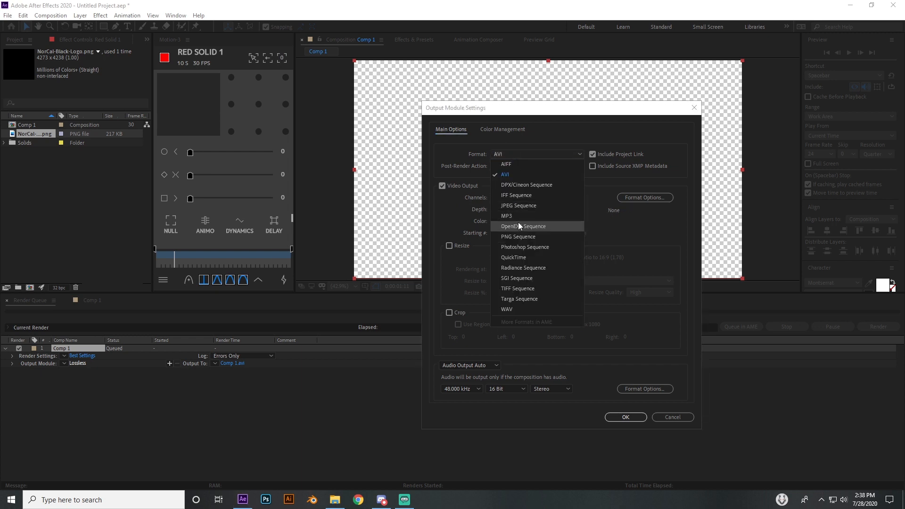
pyautogui.click(513, 257)
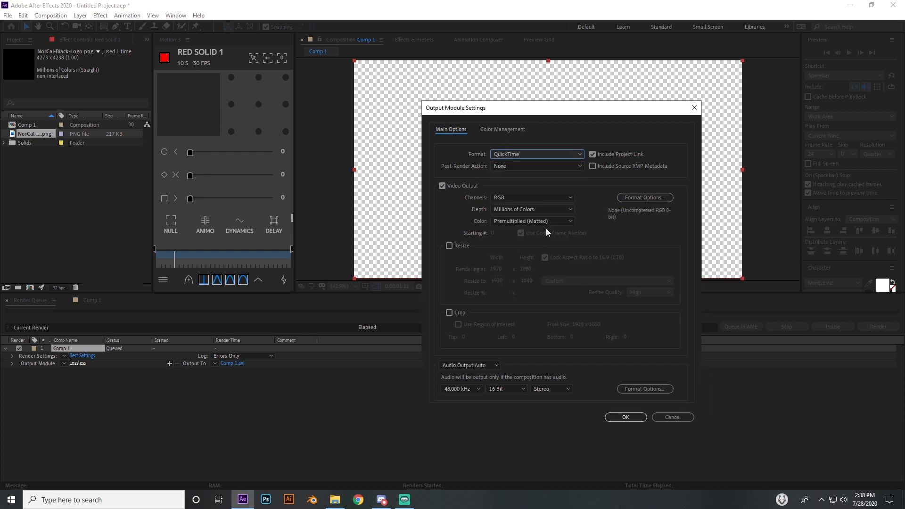
pyautogui.click(505, 154)
pyautogui.click(512, 167)
pyautogui.click(510, 154)
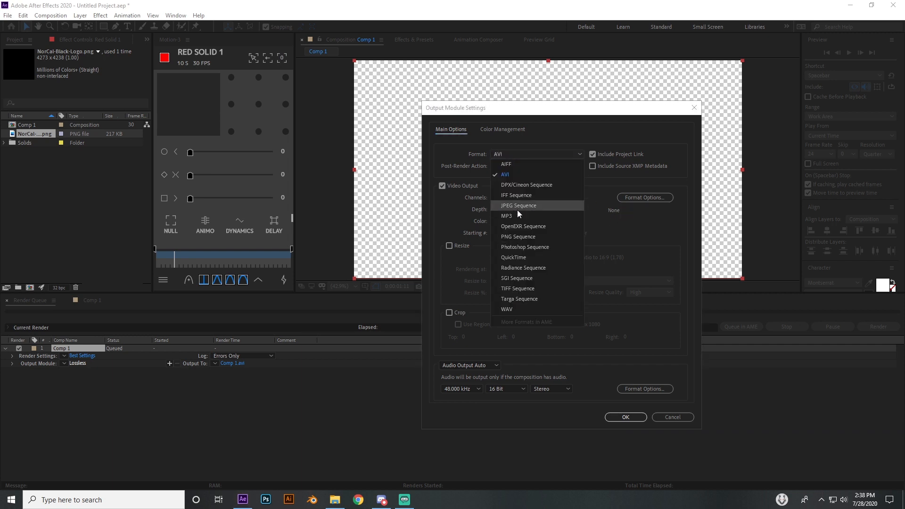
pyautogui.click(522, 225)
pyautogui.click(508, 154)
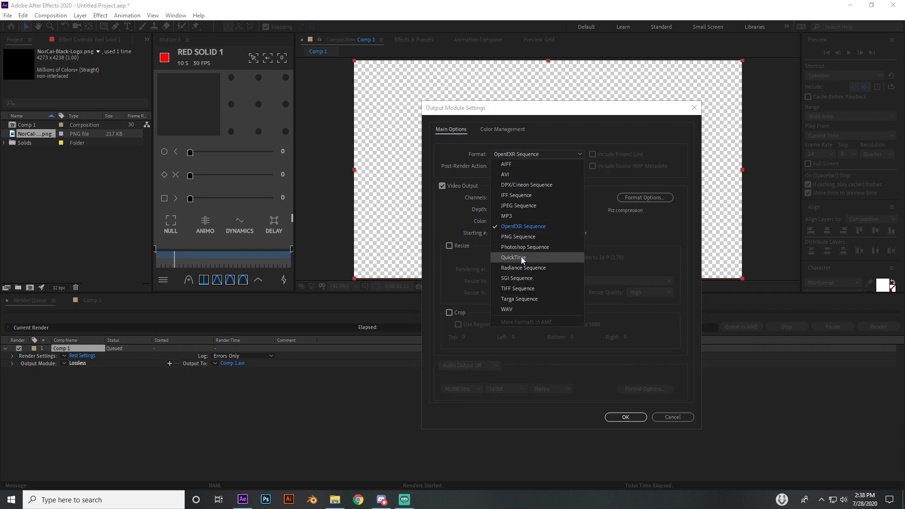
pyautogui.click(522, 257)
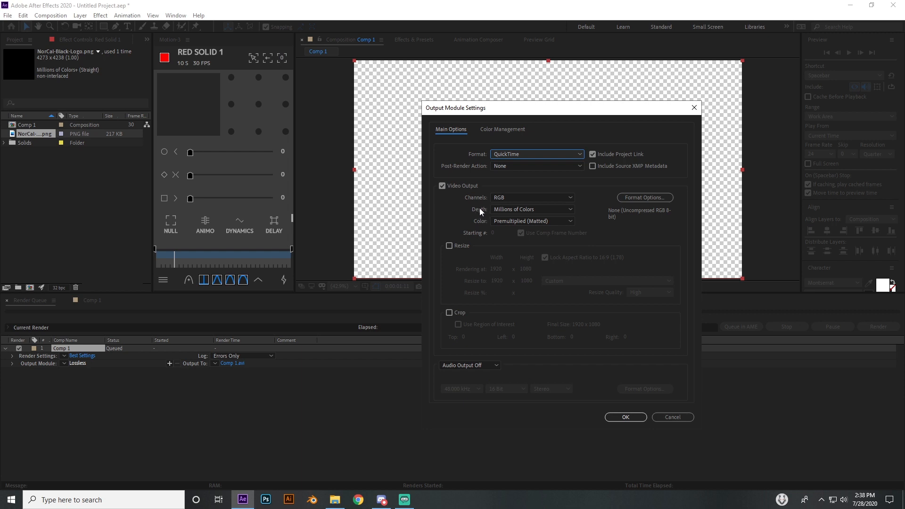
# Set the video output channels to RGB + Alpha and accept the output module settings.
pyautogui.click(514, 198)
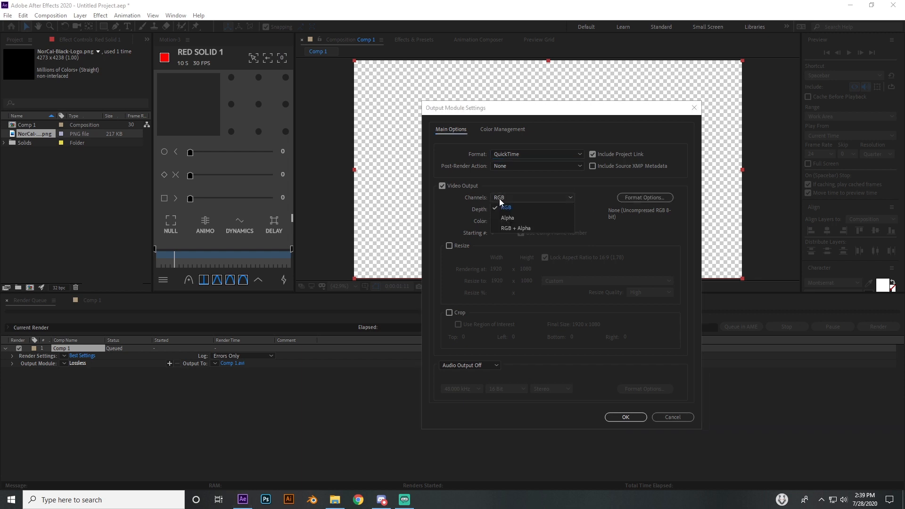
pyautogui.click(527, 227)
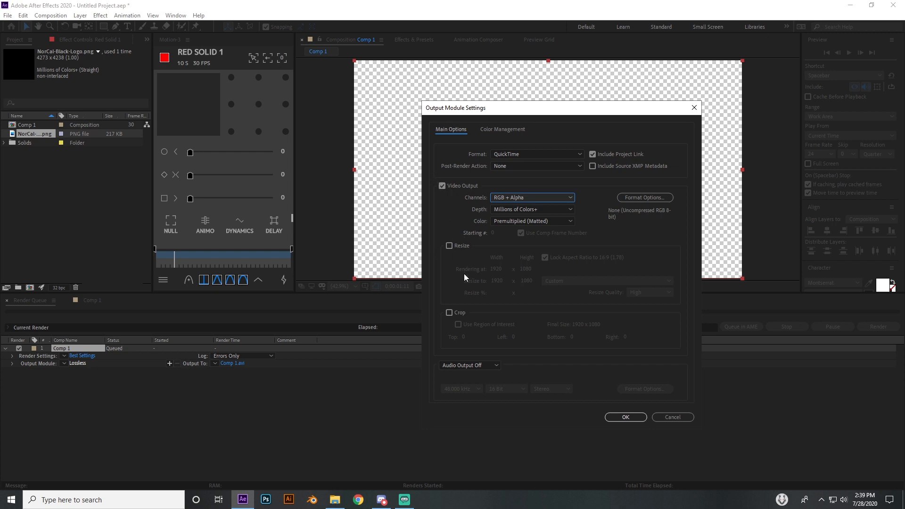
pyautogui.click(501, 129)
pyautogui.click(447, 129)
pyautogui.click(524, 210)
pyautogui.click(472, 218)
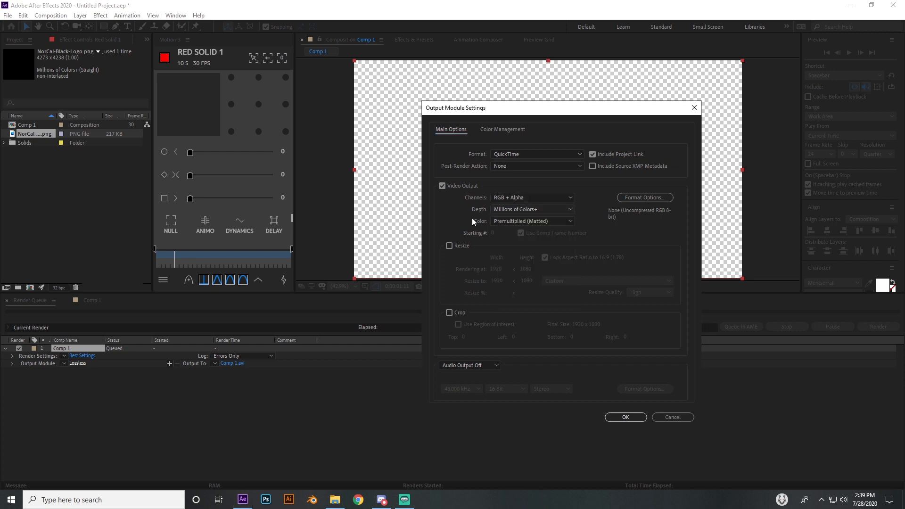
pyautogui.click(625, 417)
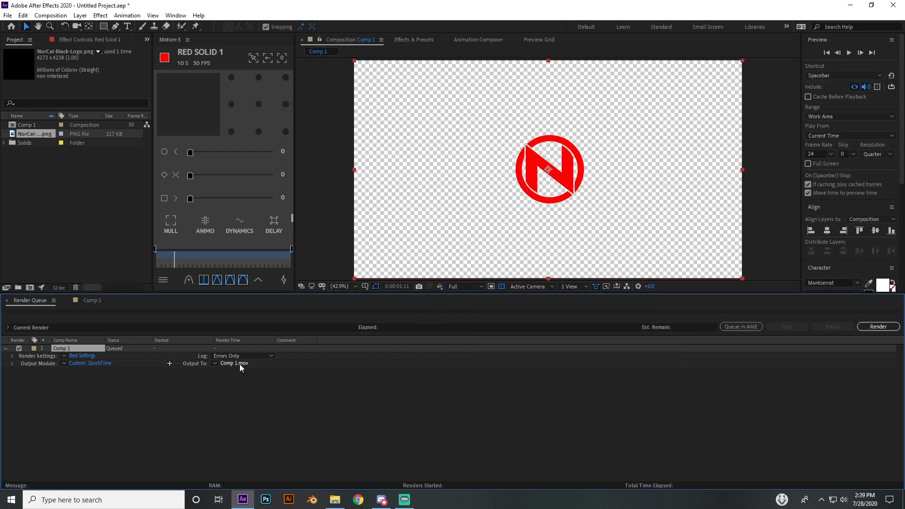
# Check the output file name and destination folder for the Comp 1 render, keeping the existing location.
pyautogui.click(238, 364)
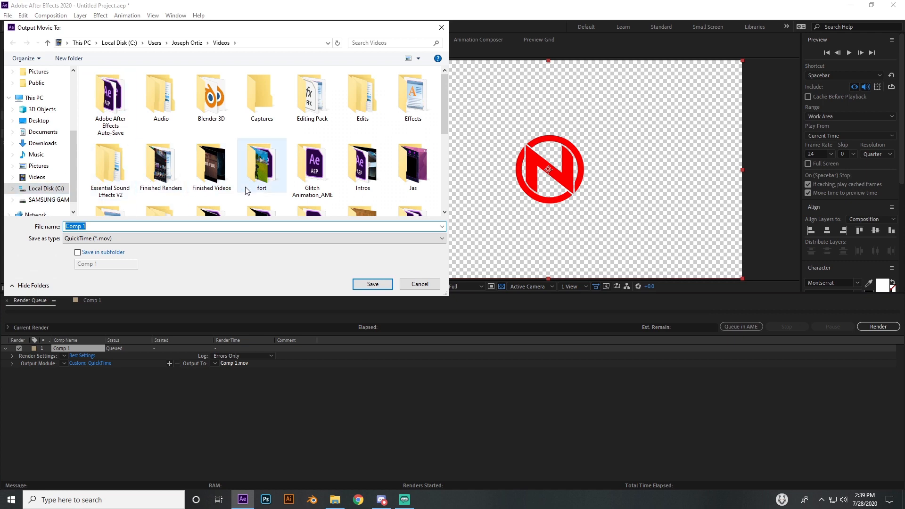
pyautogui.click(419, 284)
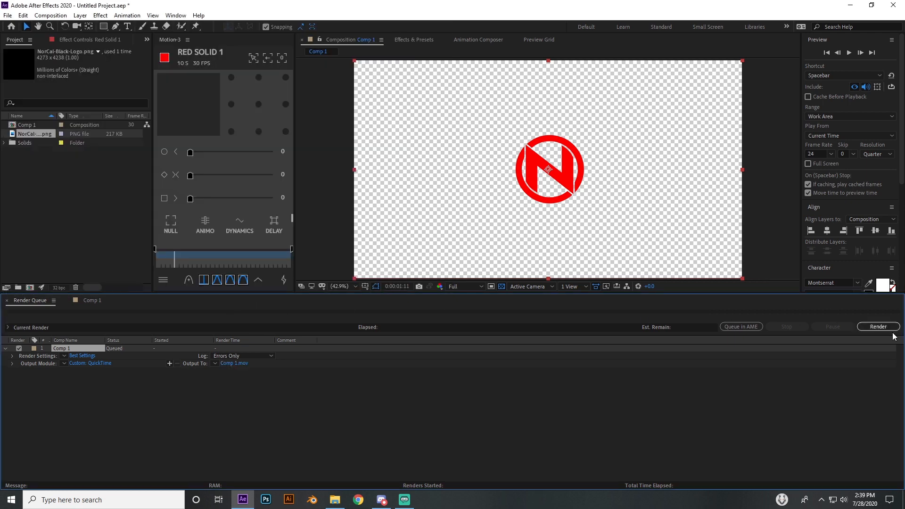